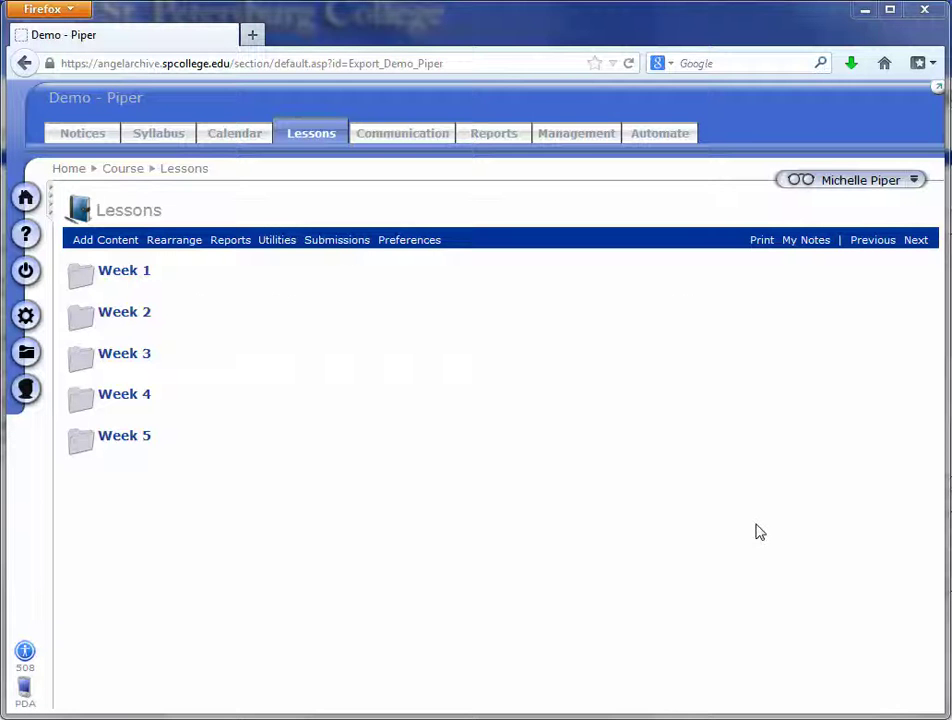
- Open the Management Console of the Demo - Piper archive course
{"action": "left_click", "coordinate": [577, 140]}
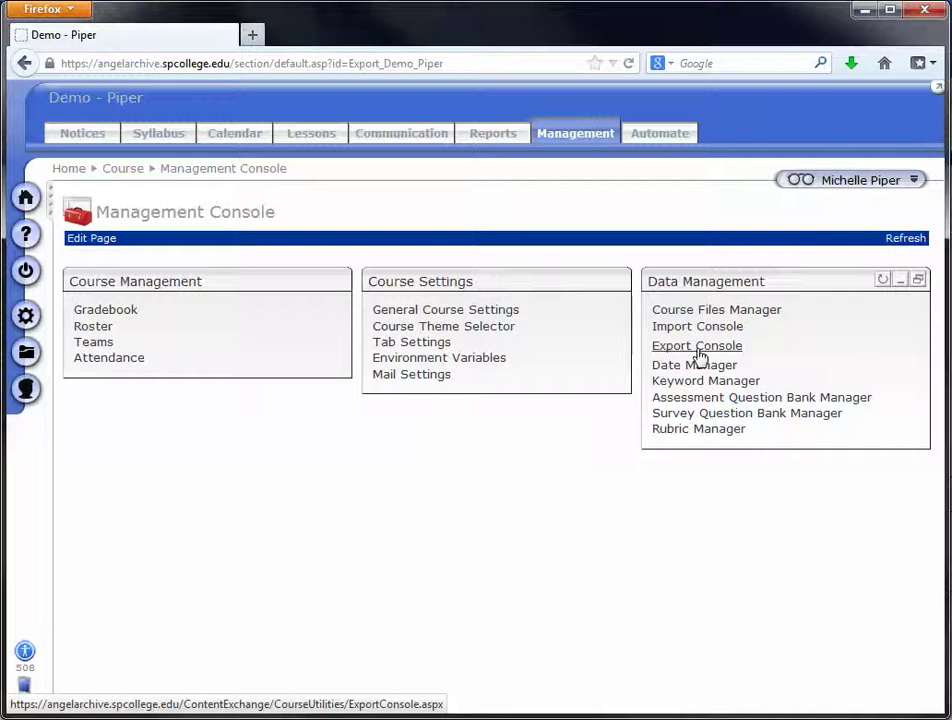
- Start an ANGEL Format export from the Export Console
{"action": "left_click", "coordinate": [698, 355]}
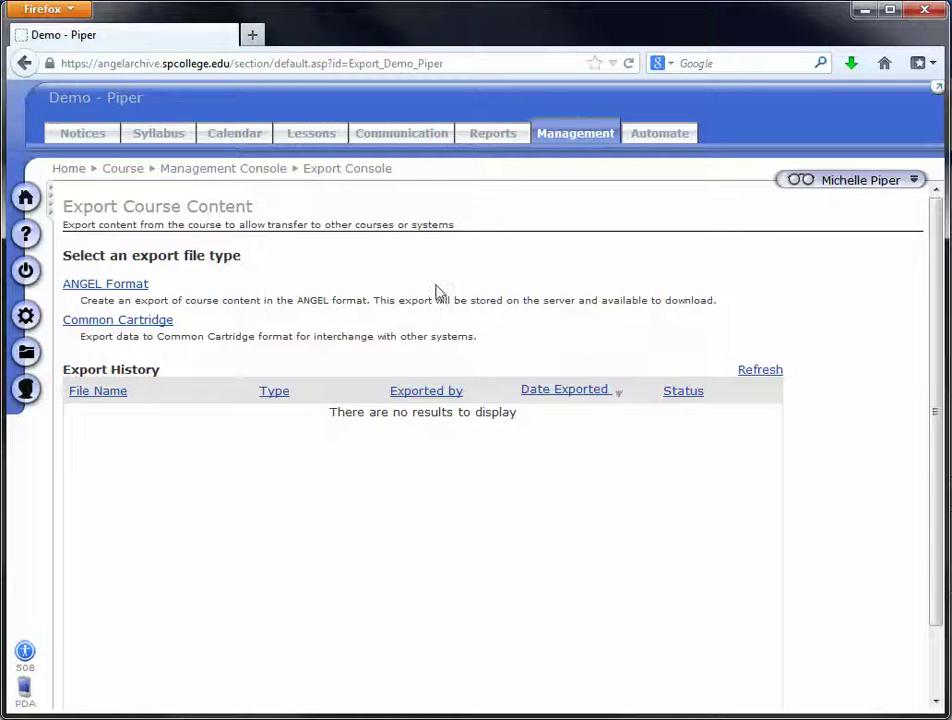
{"action": "left_click", "coordinate": [131, 290]}
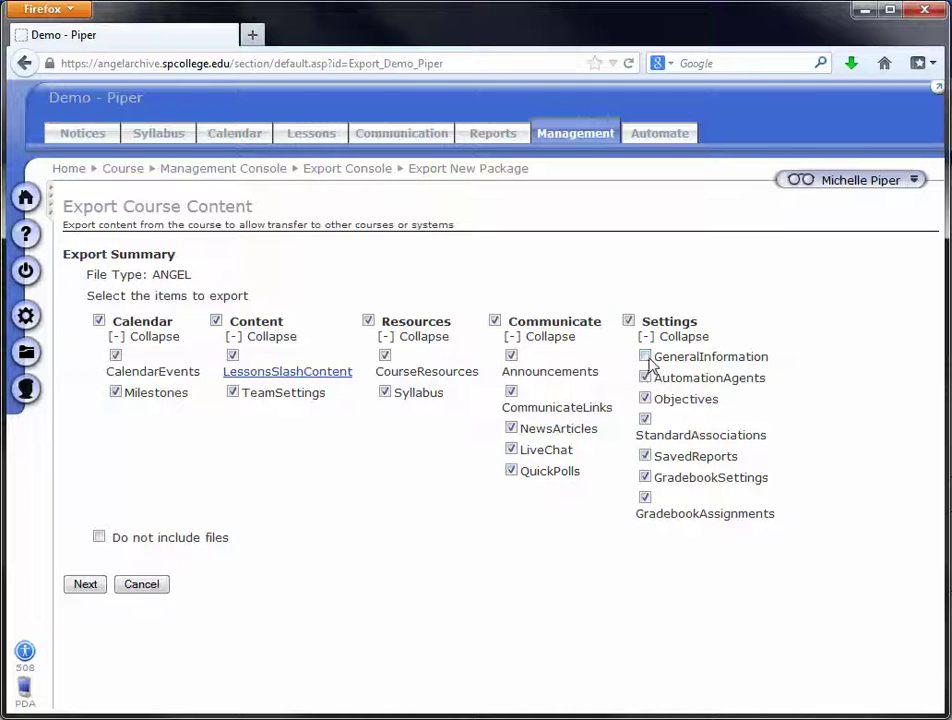
- Add GeneralInformation to the ANGEL-format export, queue it, and return to the Management Console
{"action": "left_click", "coordinate": [648, 360]}
{"action": "left_click", "coordinate": [98, 596]}
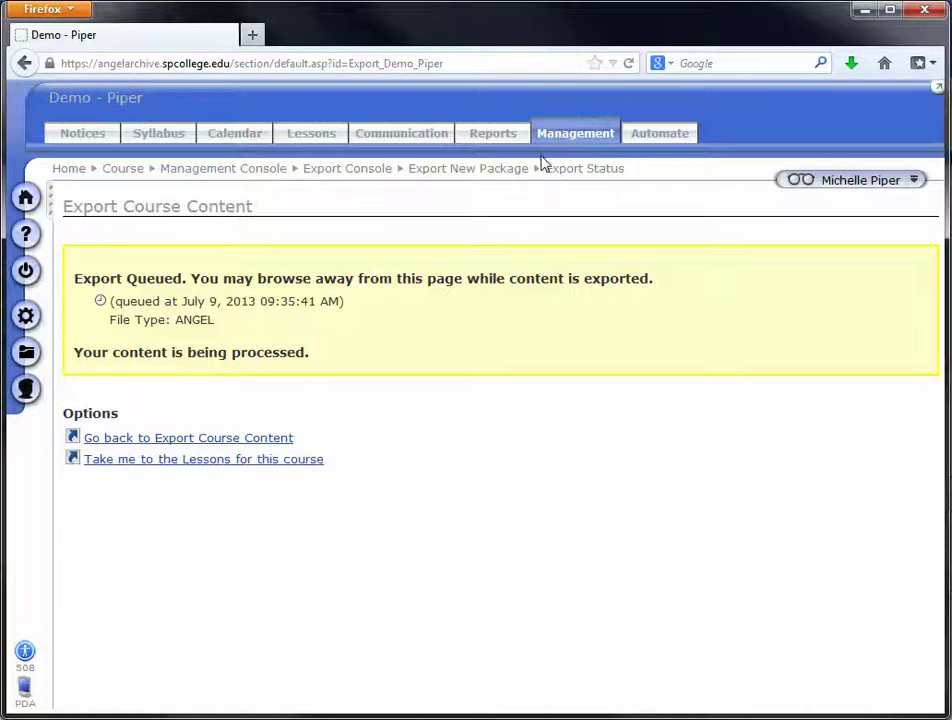
{"action": "left_click", "coordinate": [578, 132]}
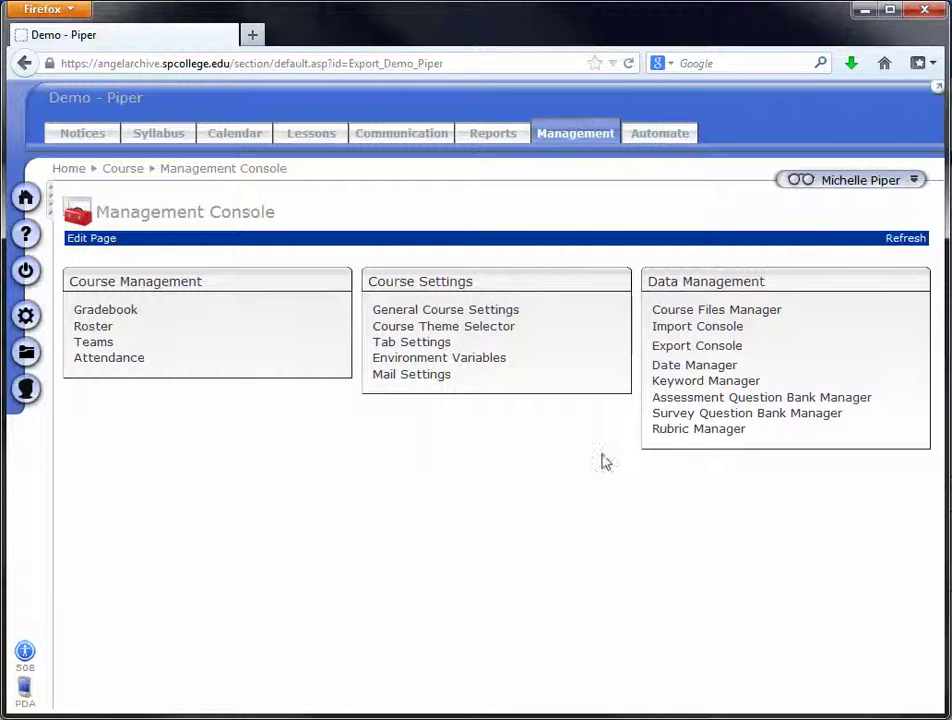
- Refresh the console and check the Export_Demo_Piper.zip export success message
{"action": "left_click", "coordinate": [560, 138]}
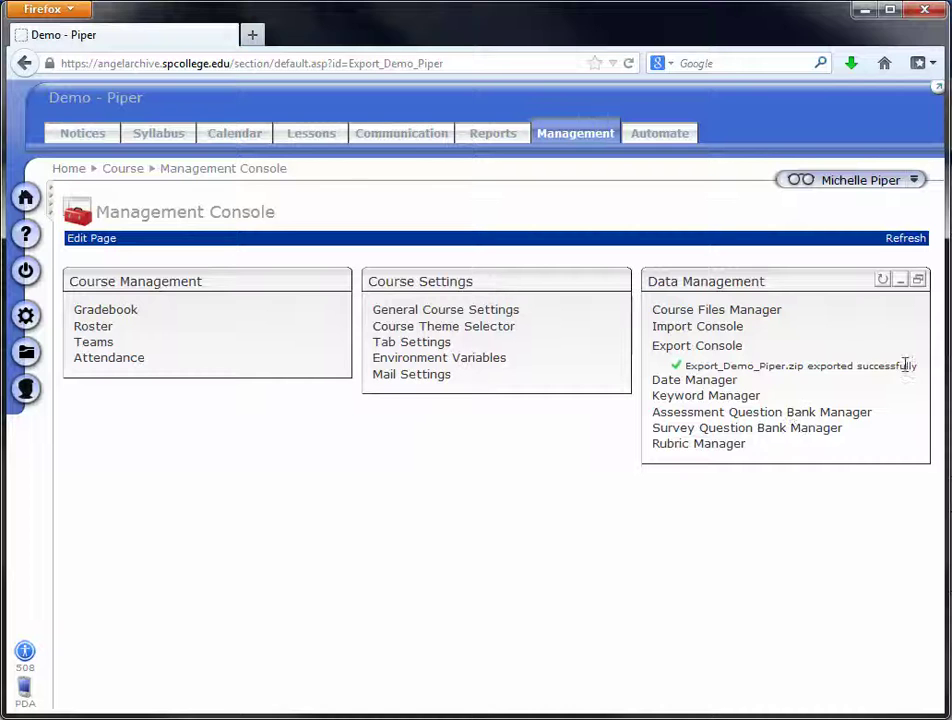
{"action": "left_click_drag", "start_coordinate": [920, 372], "coordinate": [659, 355]}
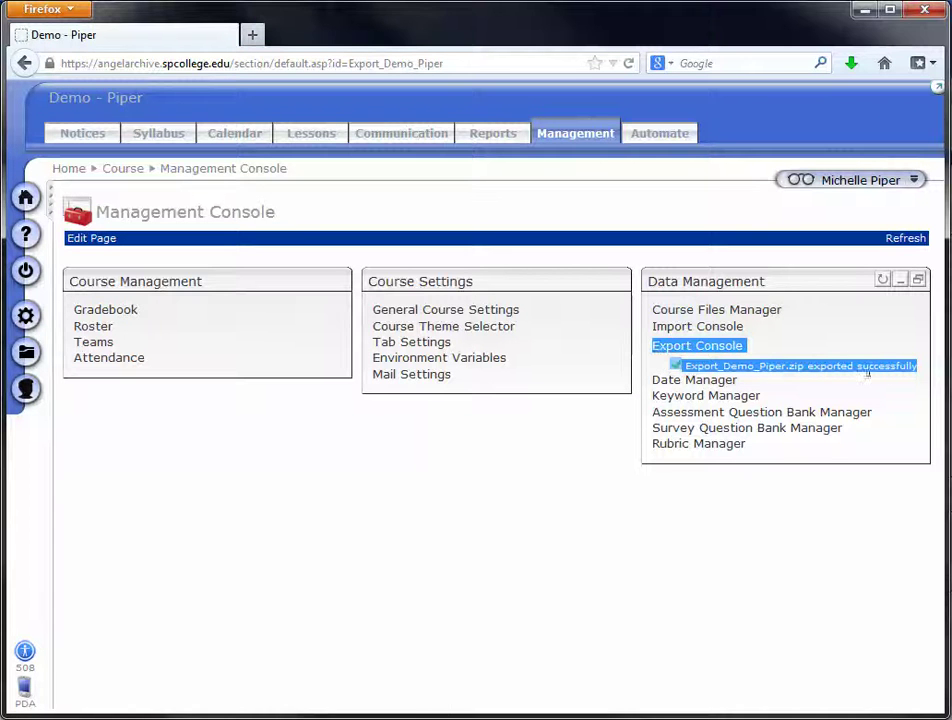
{"action": "left_click", "coordinate": [869, 368]}
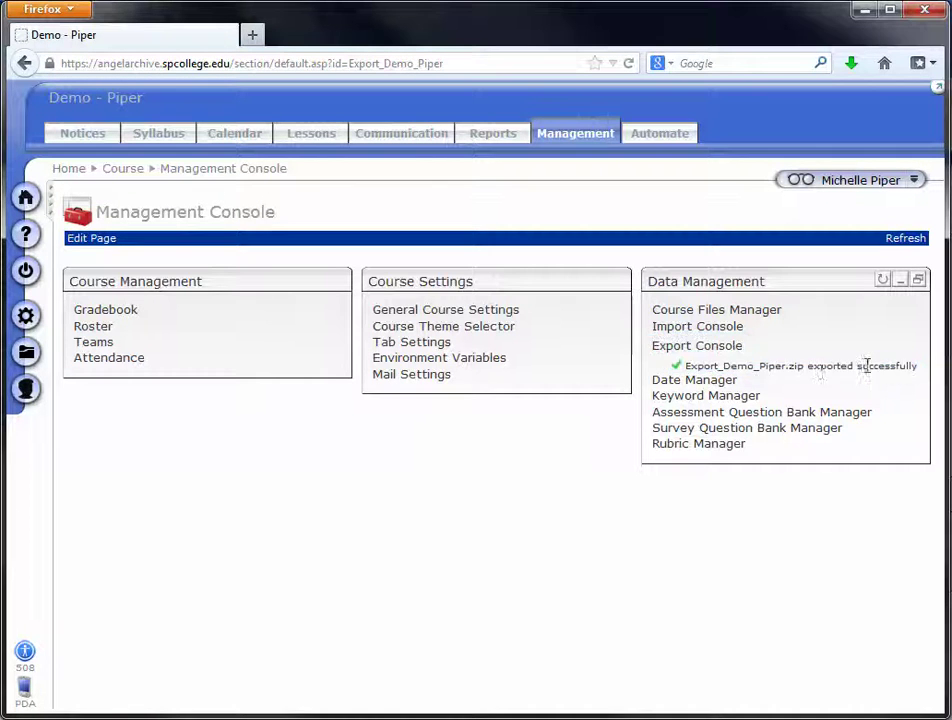
- Download Export_Demo_Piper.zip from Export History and save it to the Documents library
{"action": "left_click", "coordinate": [694, 348]}
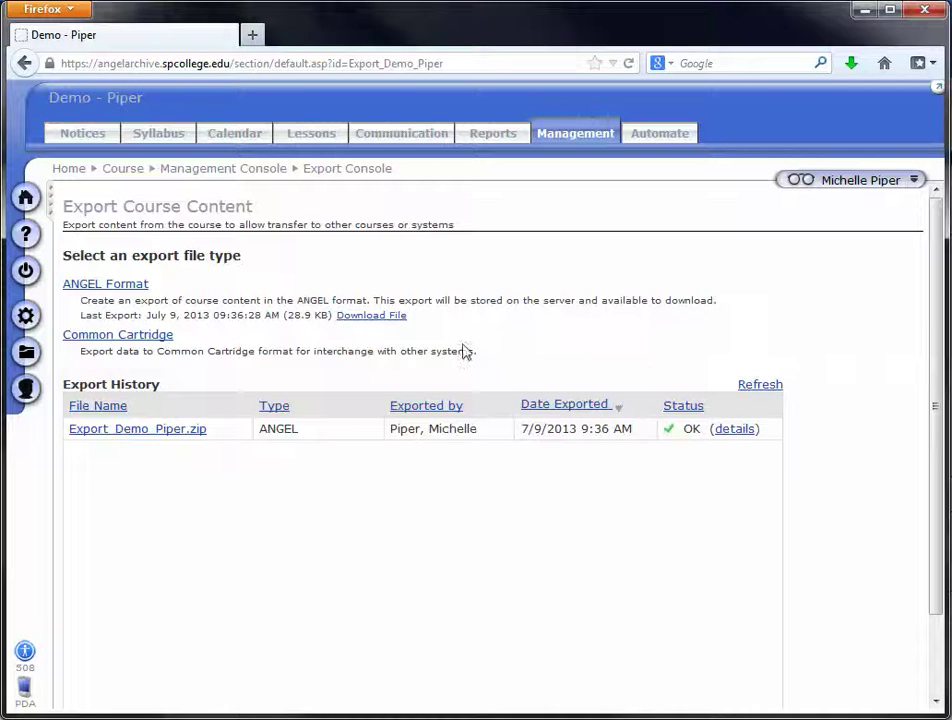
{"action": "left_click_drag", "start_coordinate": [219, 434], "coordinate": [67, 438]}
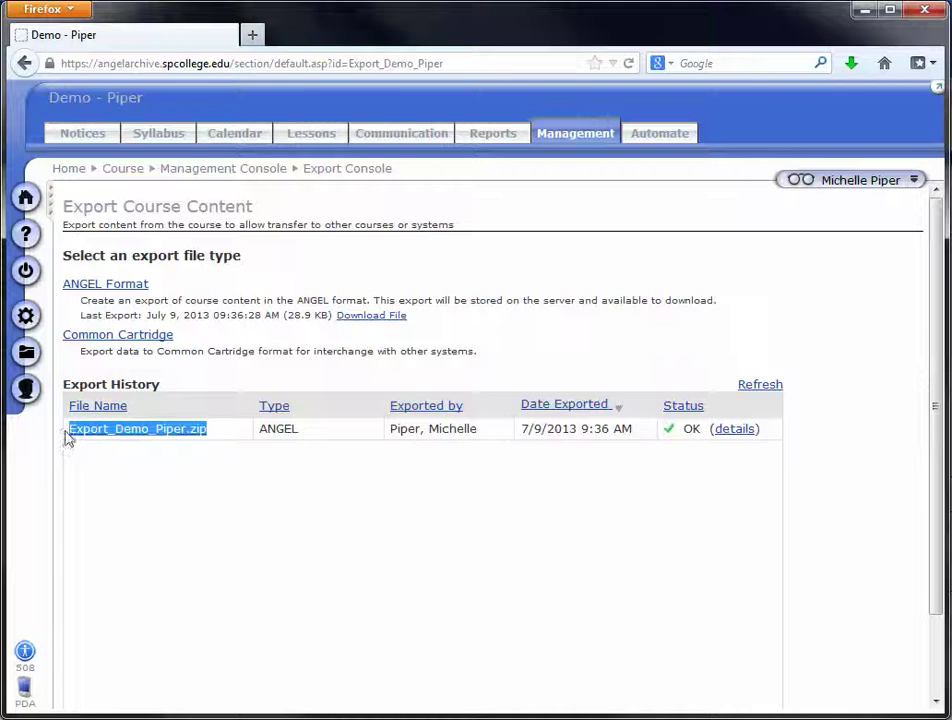
{"action": "left_click", "coordinate": [128, 432]}
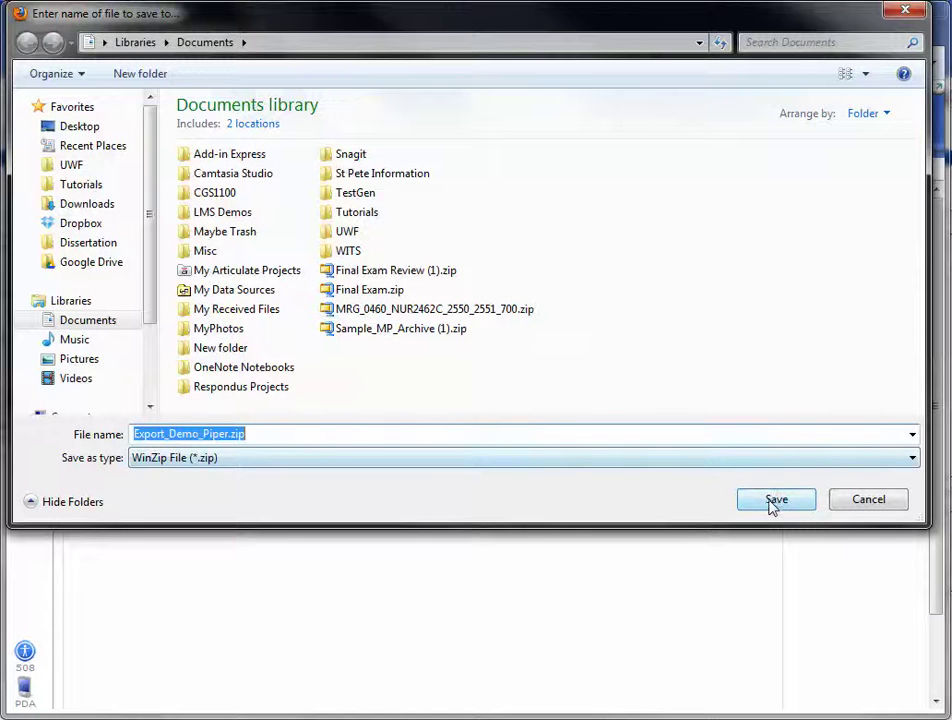
{"action": "left_click", "coordinate": [774, 500]}
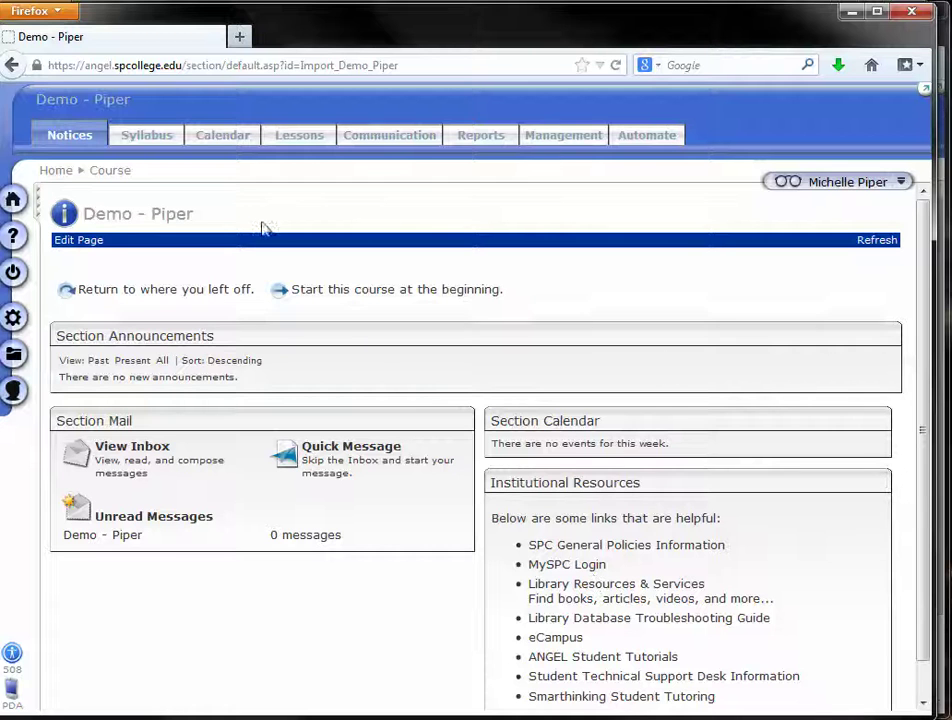
- Confirm the Import_Demo_Piper course home page is on angel.spcollege.edu
{"action": "left_click_drag", "start_coordinate": [91, 64], "coordinate": [182, 65]}
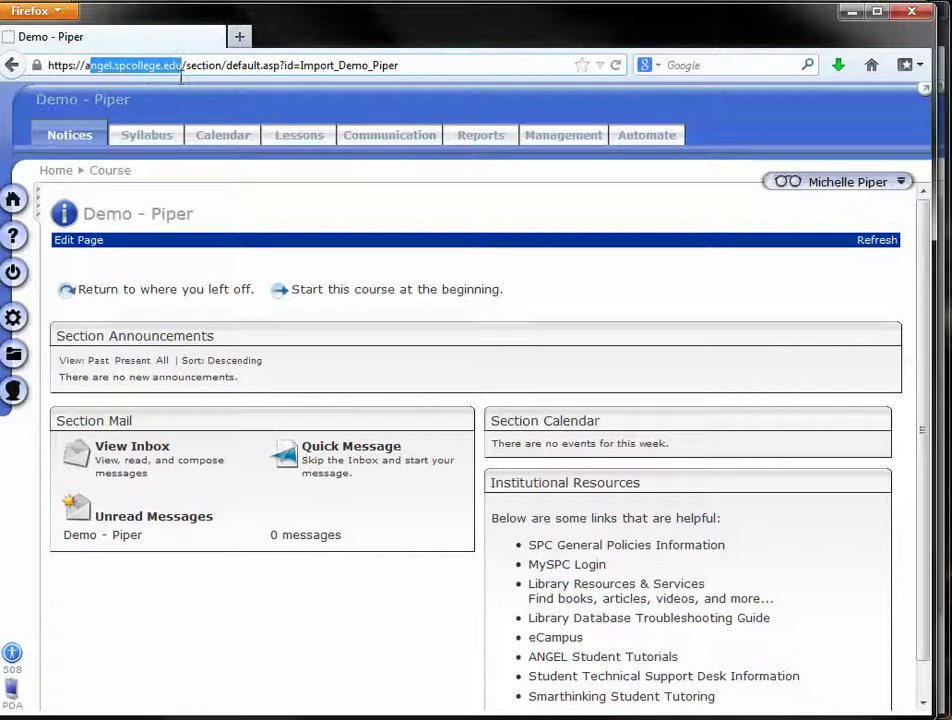
{"action": "left_click", "coordinate": [184, 107]}
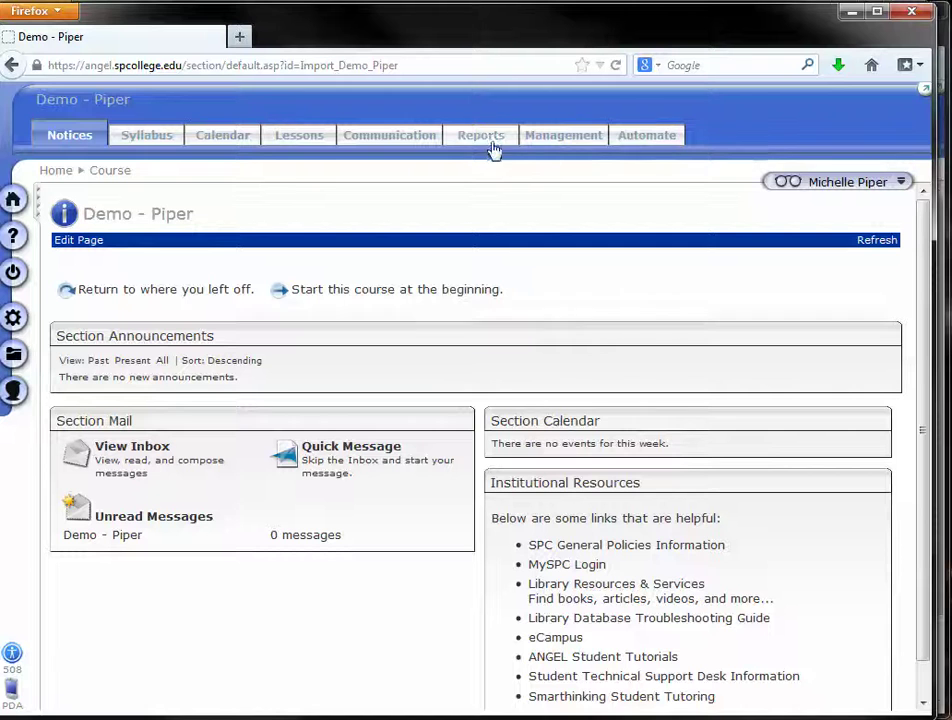
- Upload Export_Demo_Piper.zip as a content package through the Import Console
{"action": "left_click", "coordinate": [559, 146]}
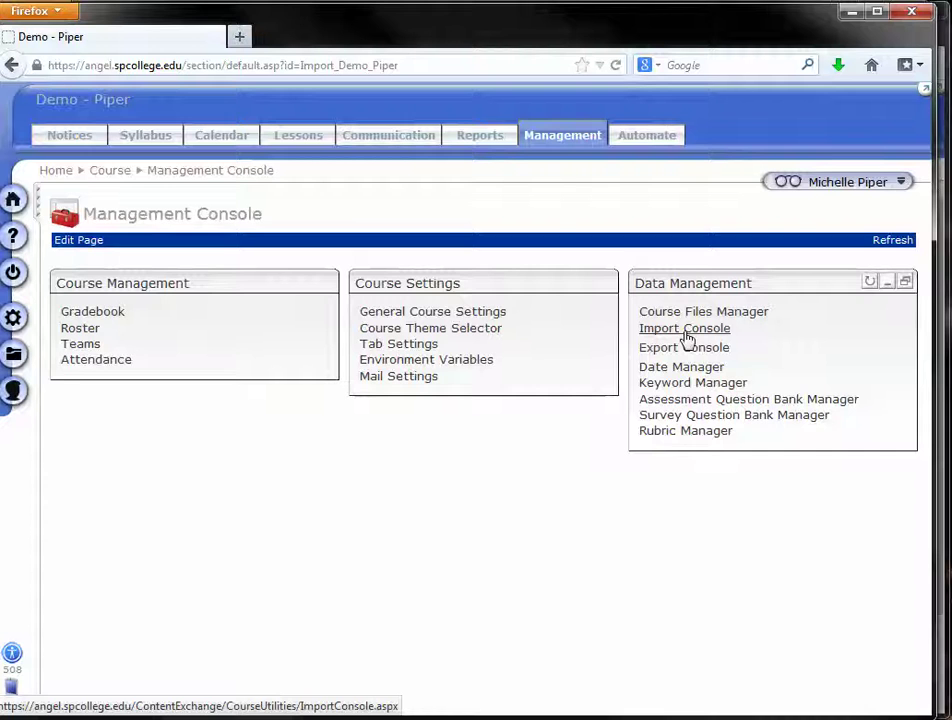
{"action": "left_click", "coordinate": [687, 330]}
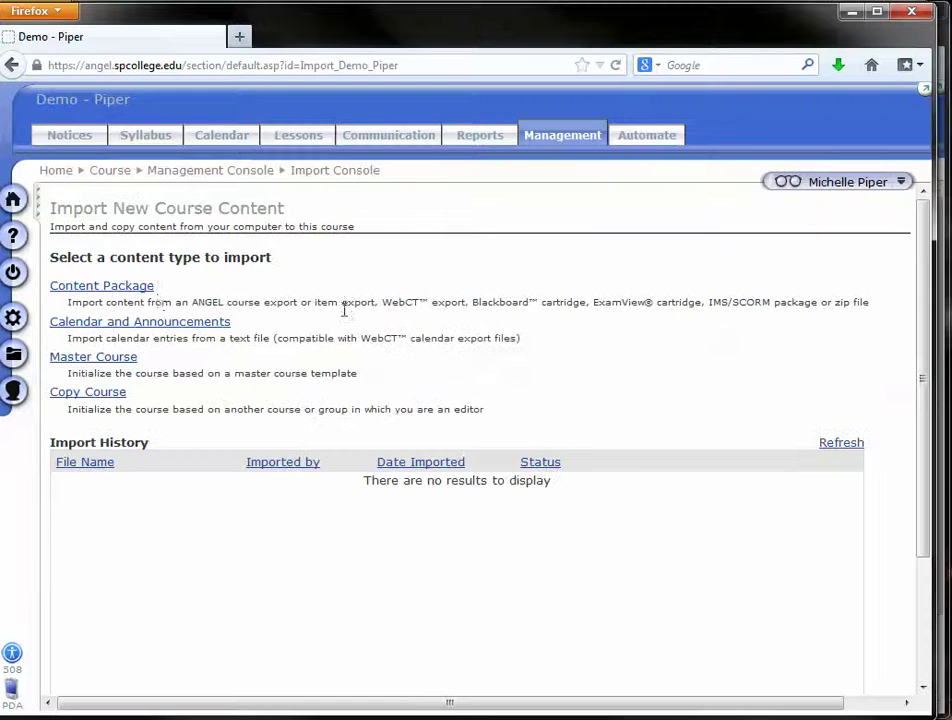
{"action": "left_click", "coordinate": [117, 289]}
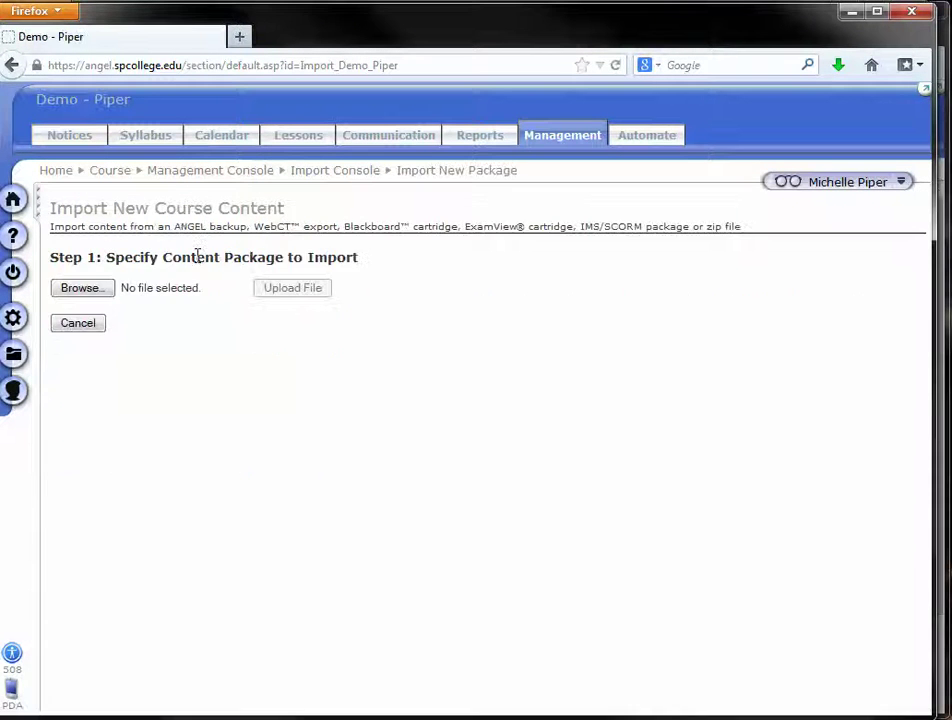
{"action": "left_click", "coordinate": [104, 290]}
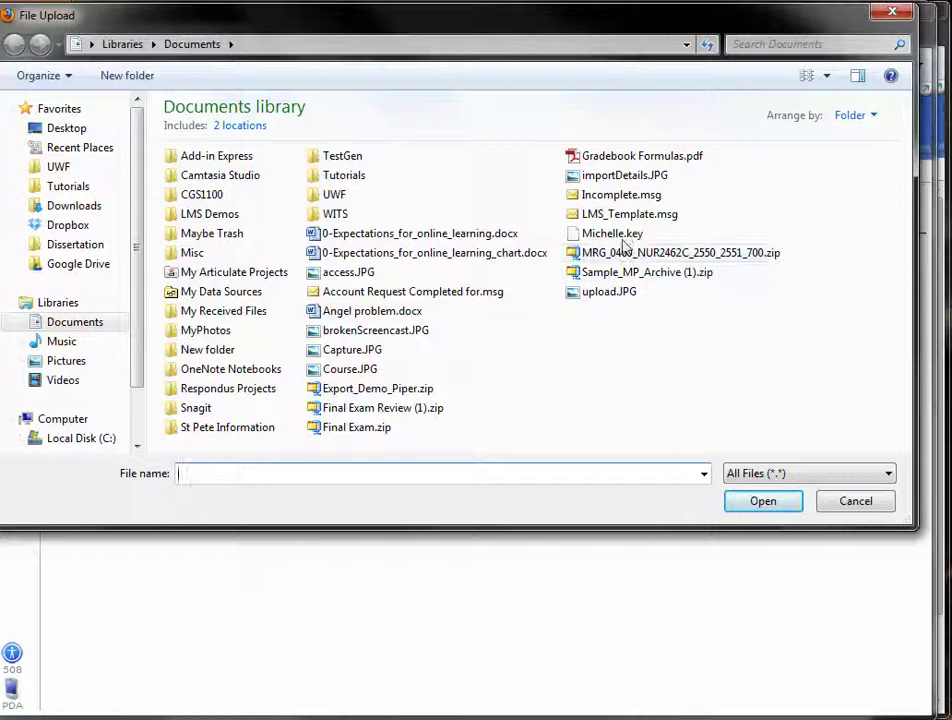
{"action": "left_click", "coordinate": [365, 390]}
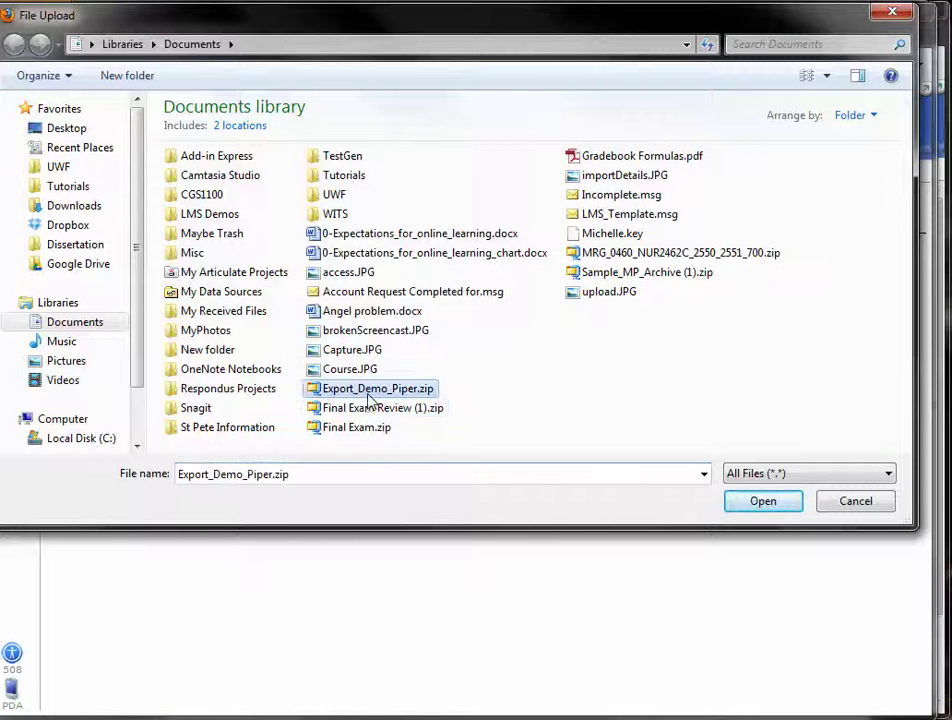
{"action": "left_click", "coordinate": [755, 501]}
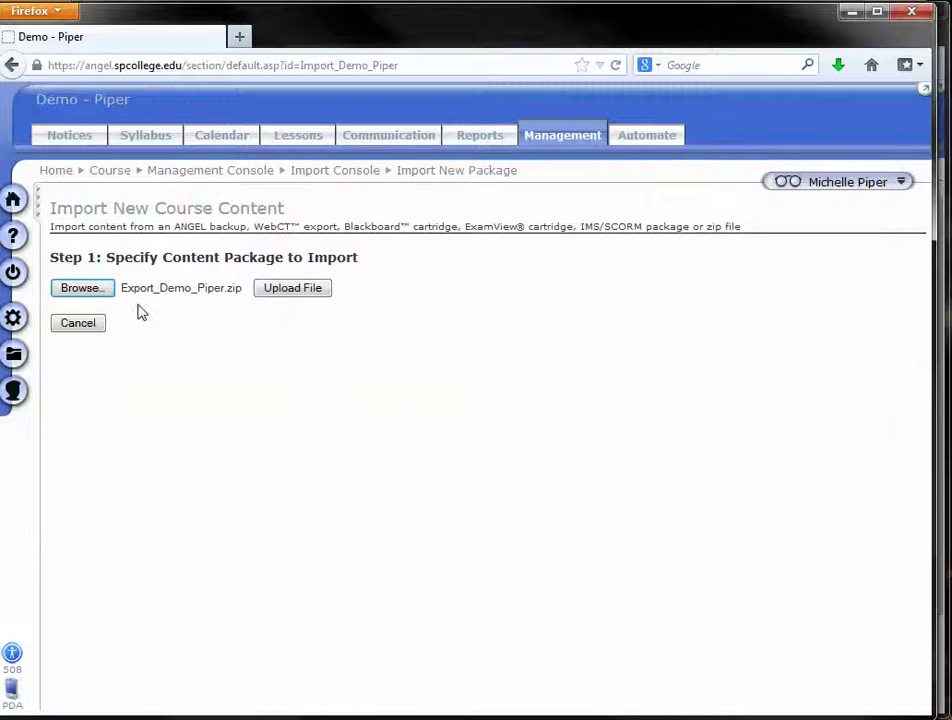
{"action": "left_click", "coordinate": [279, 293]}
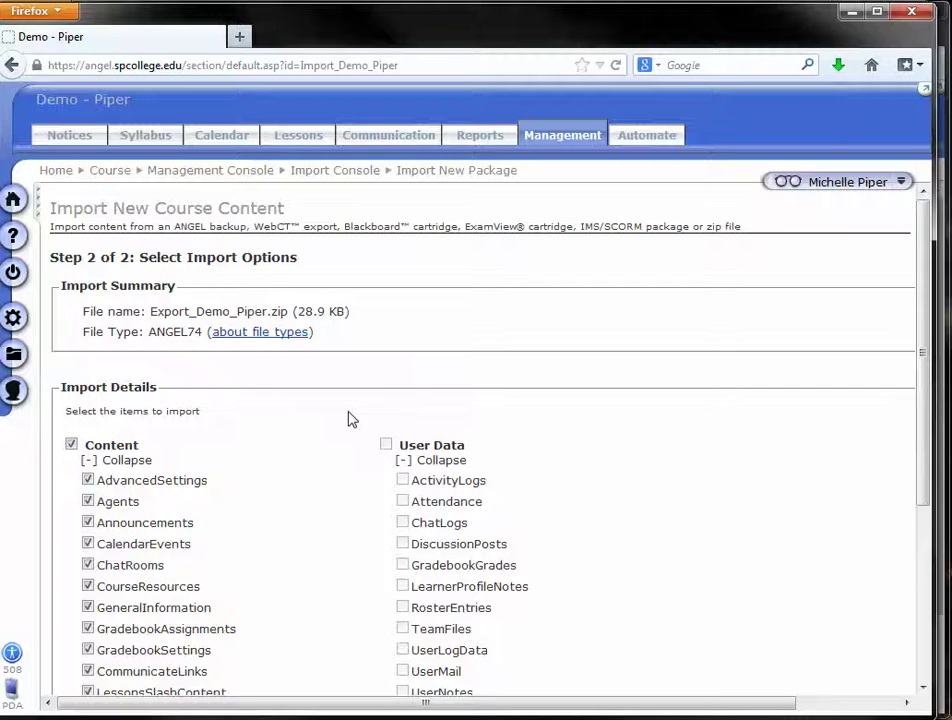
- Queue the import with all Content items checked and User Data left unchecked
{"action": "scroll", "coordinate": [350, 419], "scroll_direction": "down", "scroll_amount": 2}
{"action": "scroll", "coordinate": [448, 393], "scroll_direction": "down", "scroll_amount": 2}
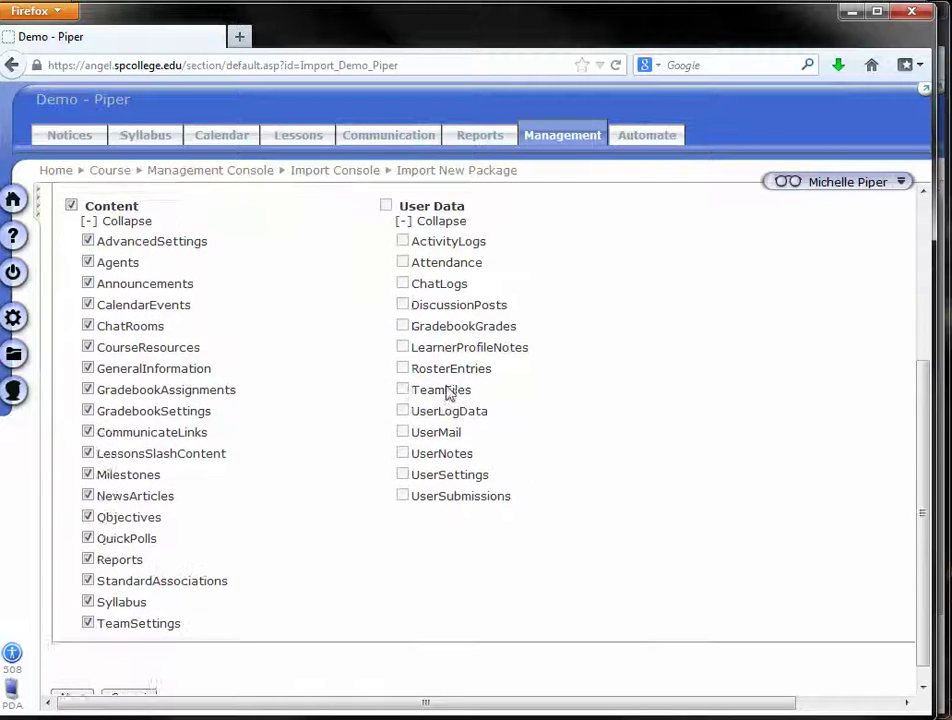
{"action": "scroll", "coordinate": [448, 393], "scroll_direction": "down", "scroll_amount": 1}
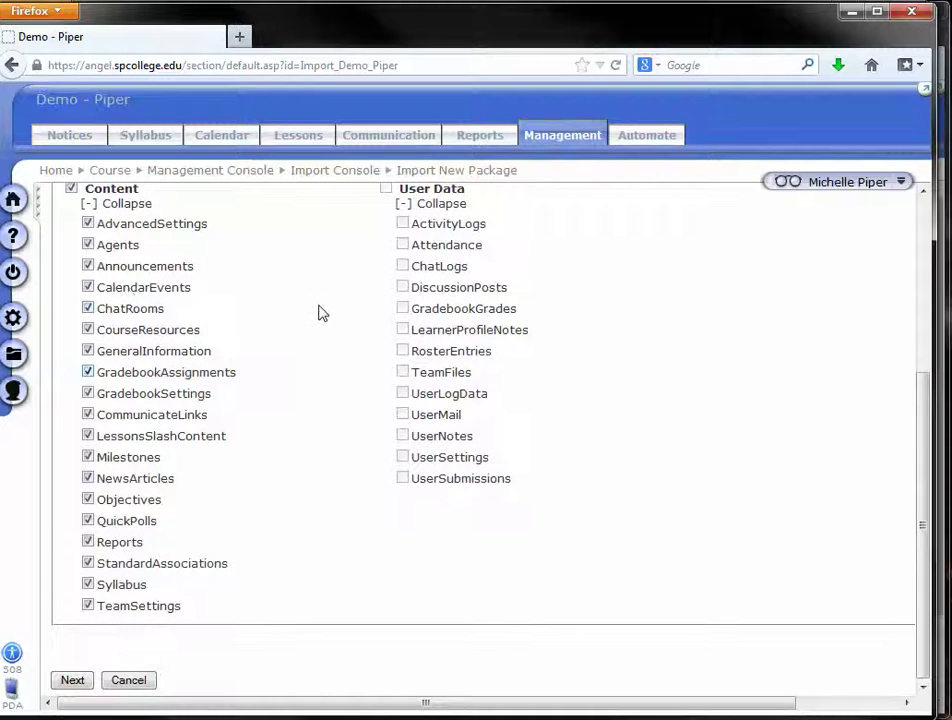
{"action": "scroll", "coordinate": [220, 317], "scroll_direction": "up", "scroll_amount": 2}
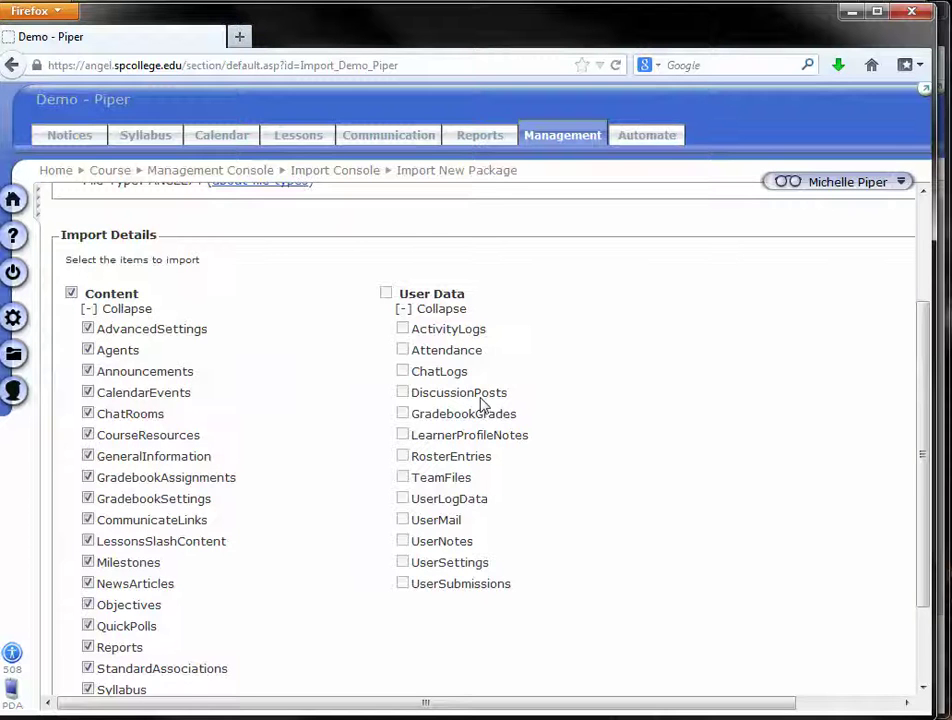
{"action": "scroll", "coordinate": [483, 404], "scroll_direction": "down", "scroll_amount": 2}
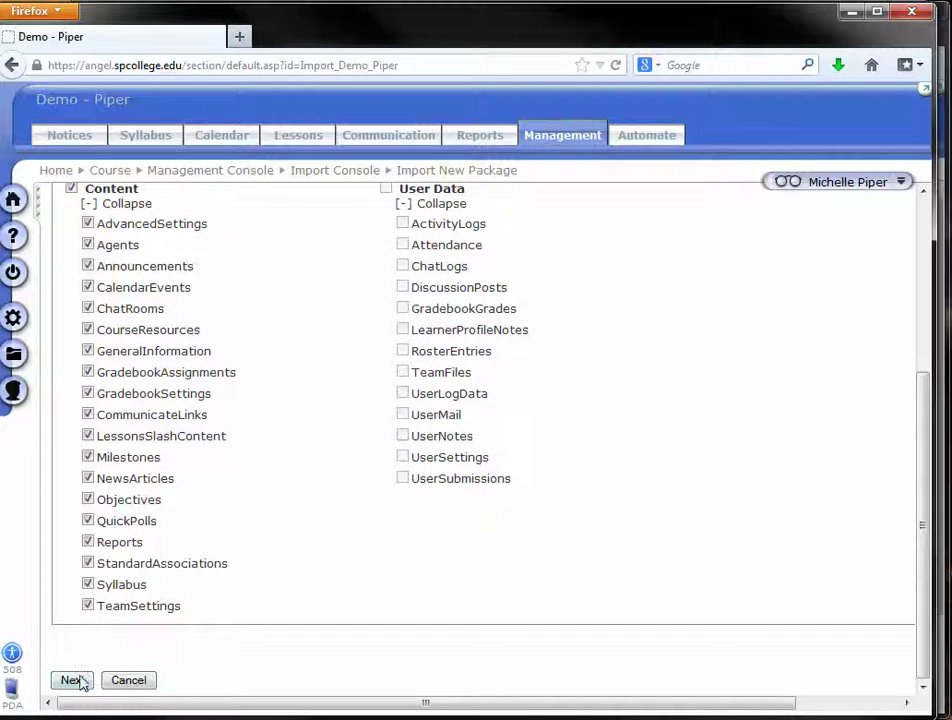
{"action": "left_click", "coordinate": [79, 683]}
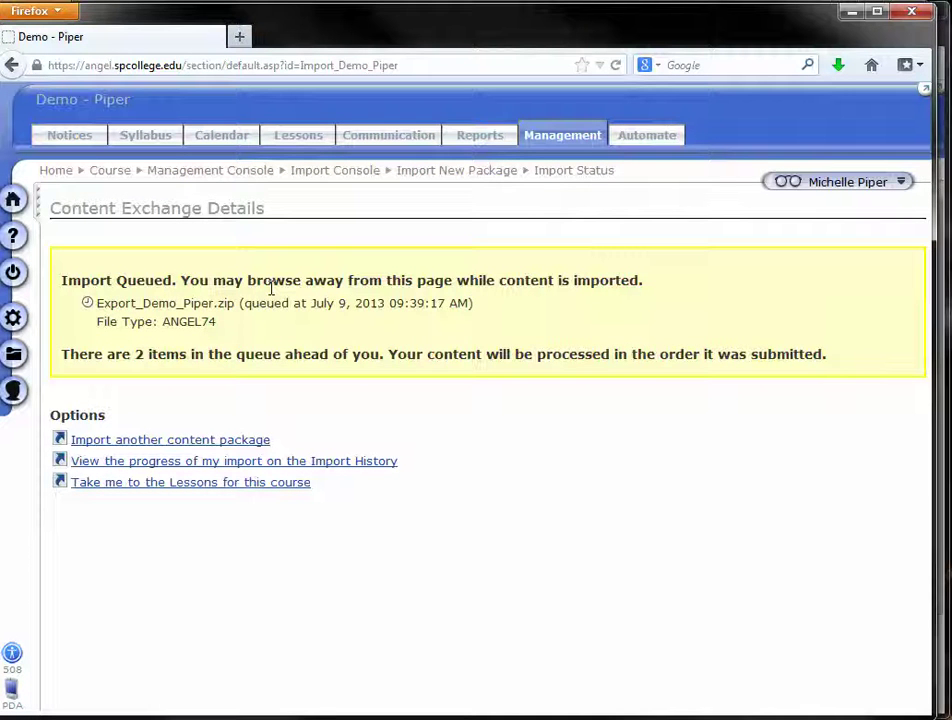
- Refresh the Management Console until Export_Demo_Piper.zip reports imported successfully
{"action": "left_click", "coordinate": [575, 138]}
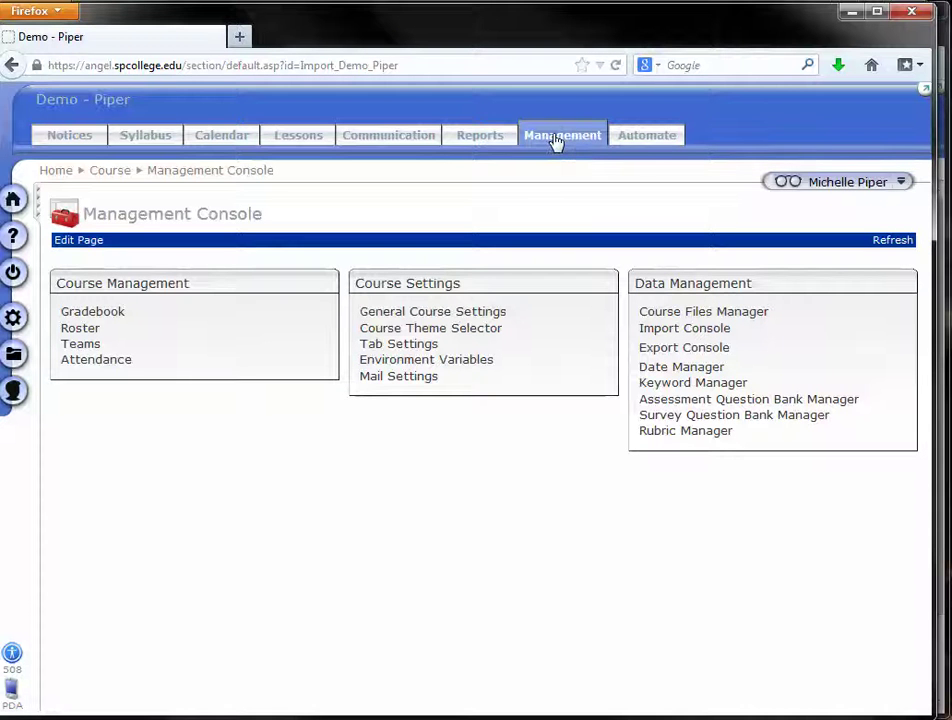
{"action": "left_click", "coordinate": [557, 142]}
{"action": "left_click", "coordinate": [557, 142]}
{"action": "left_click", "coordinate": [563, 137]}
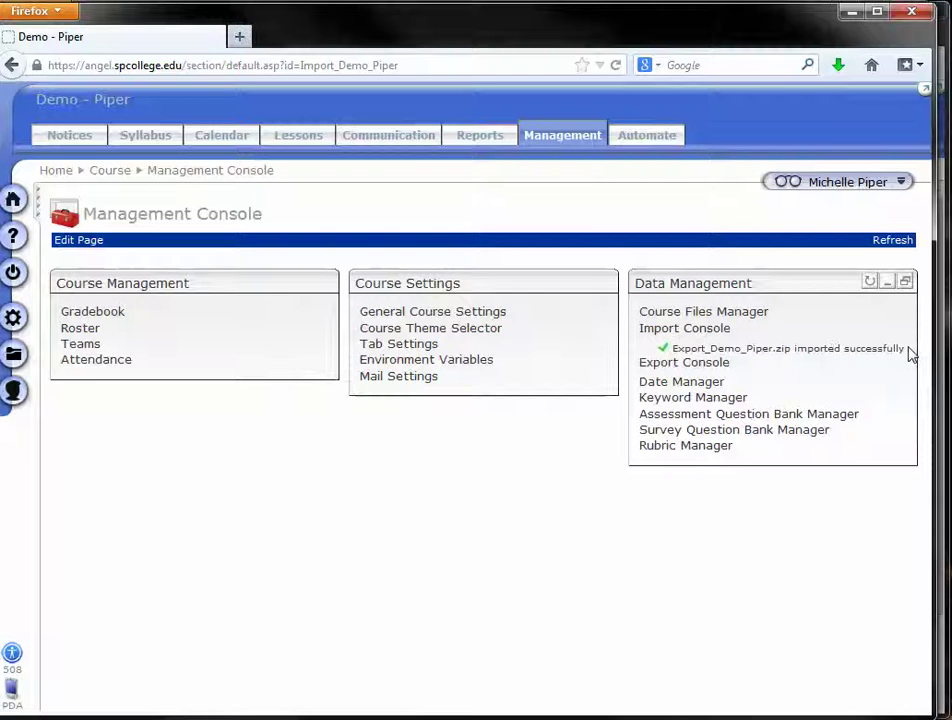
{"action": "left_click_drag", "start_coordinate": [908, 350], "coordinate": [673, 354]}
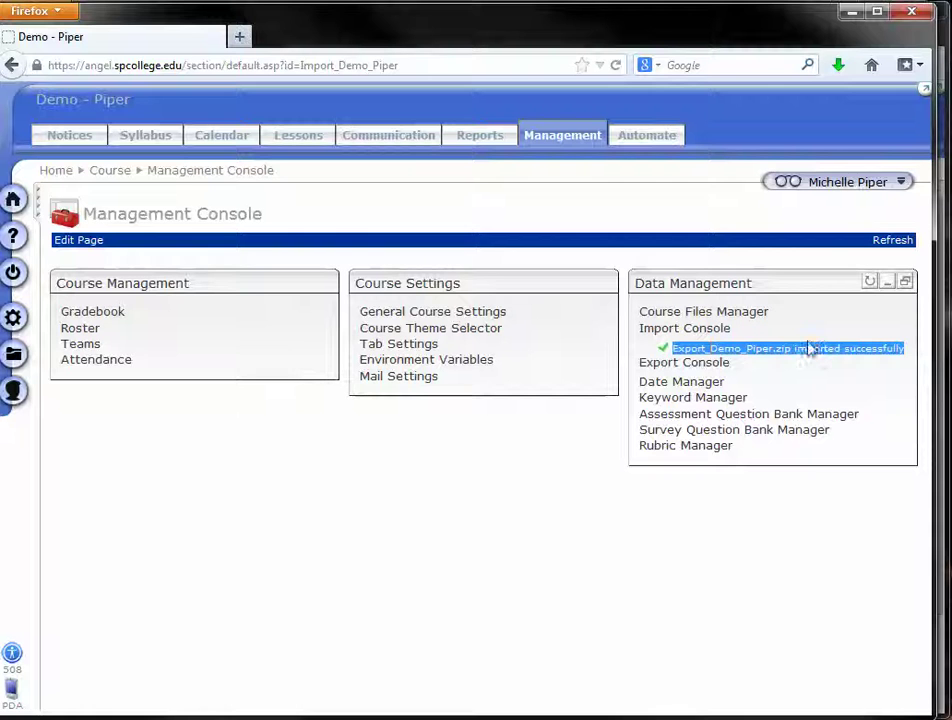
- Open Lessons to view the imported Week 1 through Week 5 folders
{"action": "left_click", "coordinate": [313, 141]}
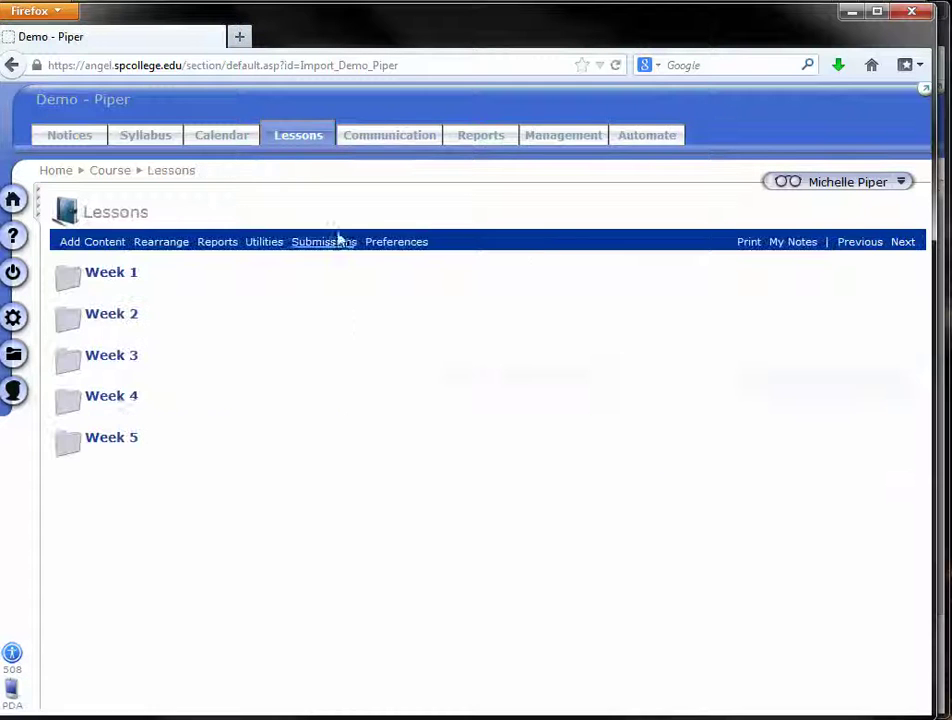